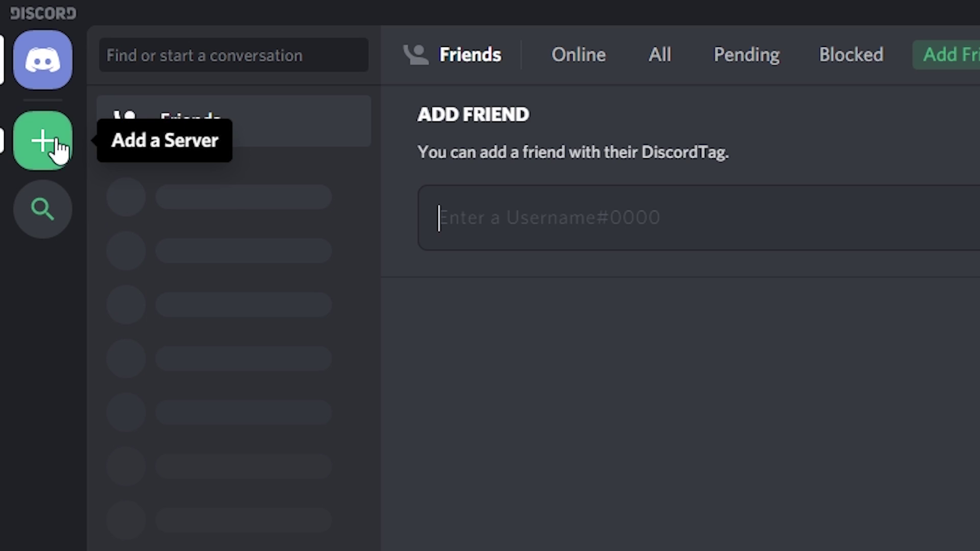
- Start adding a server and choose to create a new one
left_click(54, 145)
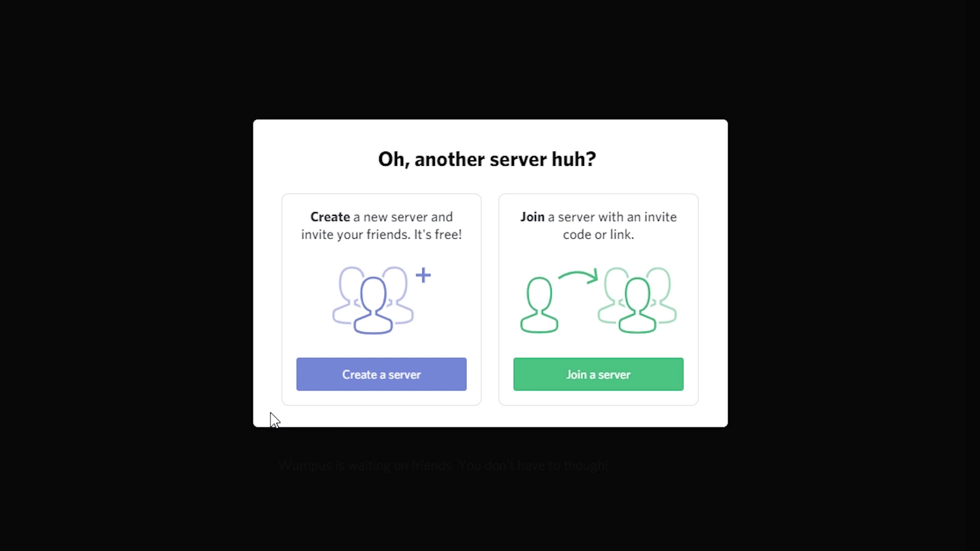
left_click(417, 387)
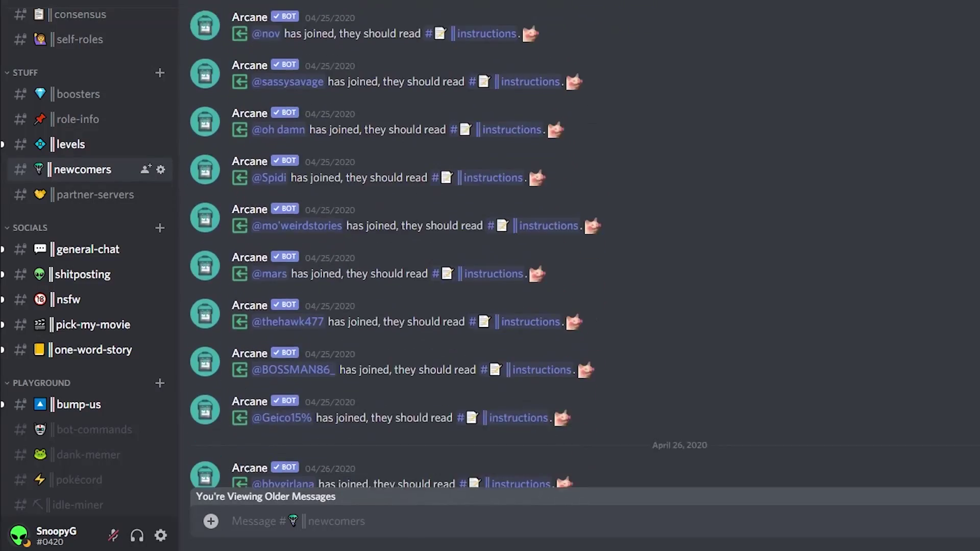
- Look through the bot's join messages in the newcomers channel
scroll(580, 245, "down", 20)
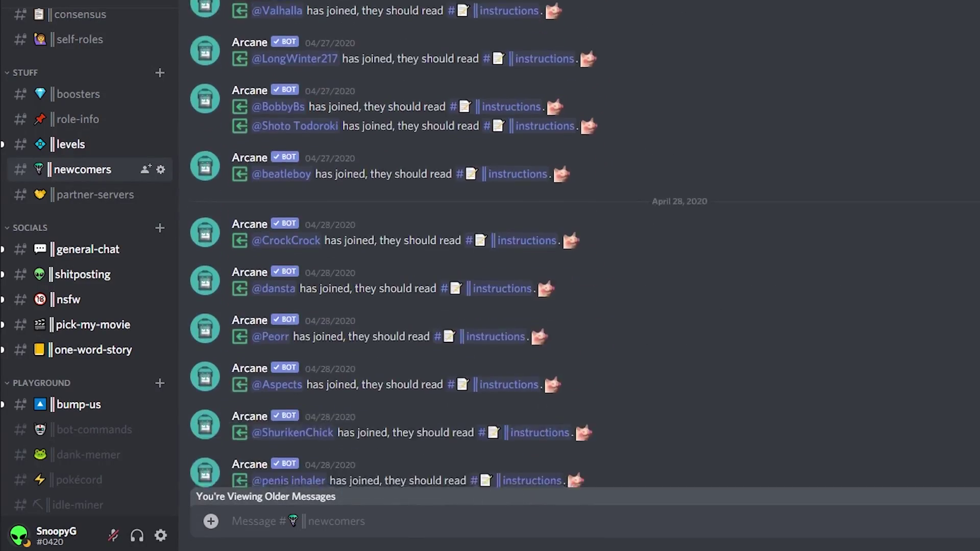
scroll(579, 245, "down", 20)
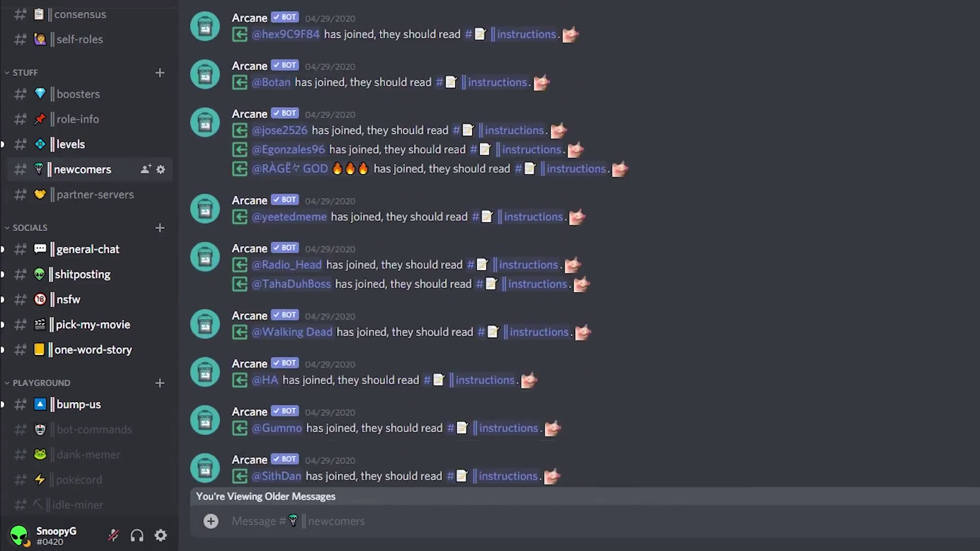
scroll(579, 245, "down", 20)
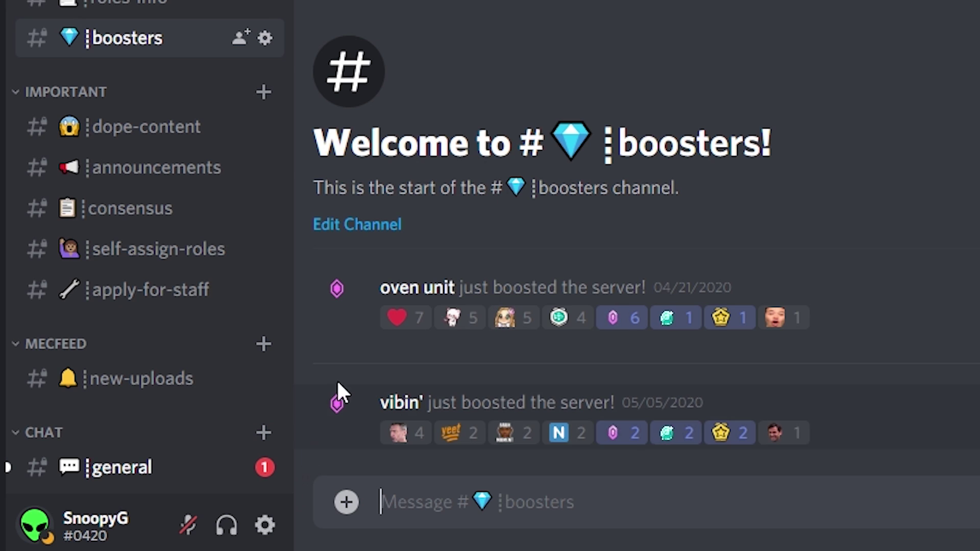
left_click(332, 411)
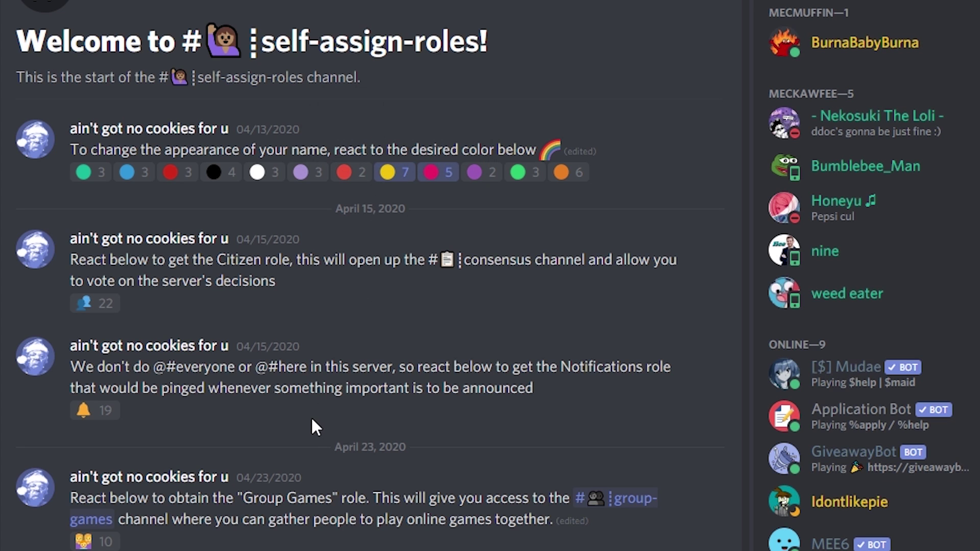
- React to the name color message in self-assign-roles with the black, green, orange, blue and teal circles
left_click(225, 176)
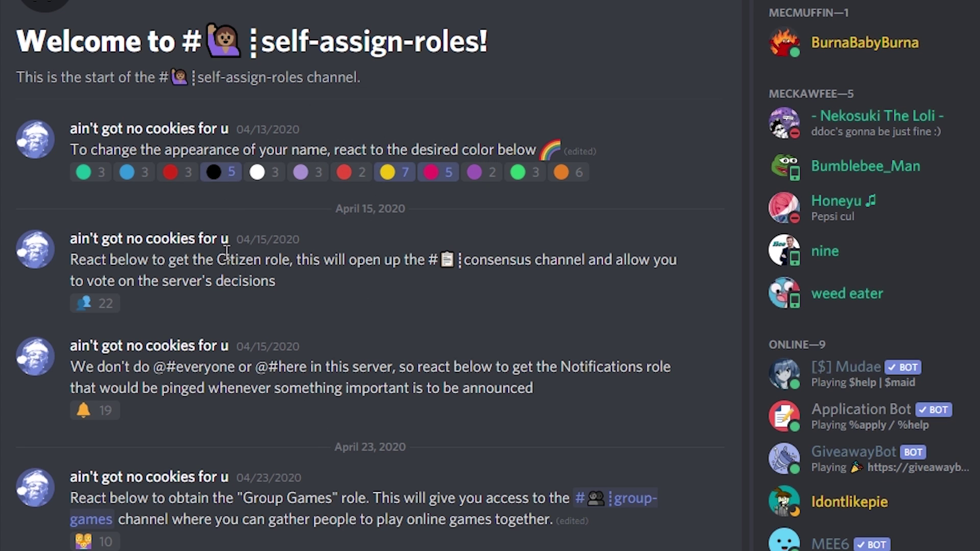
left_click(523, 175)
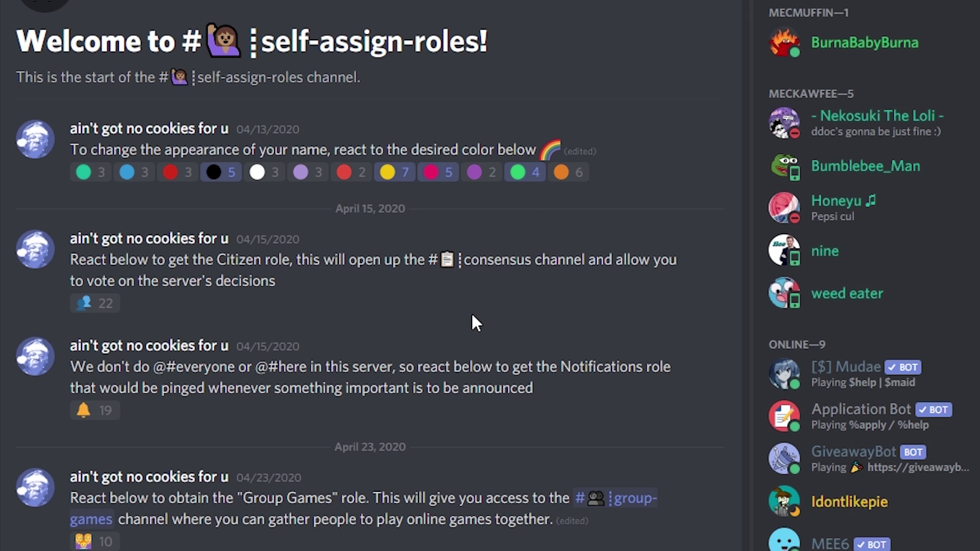
left_click(566, 174)
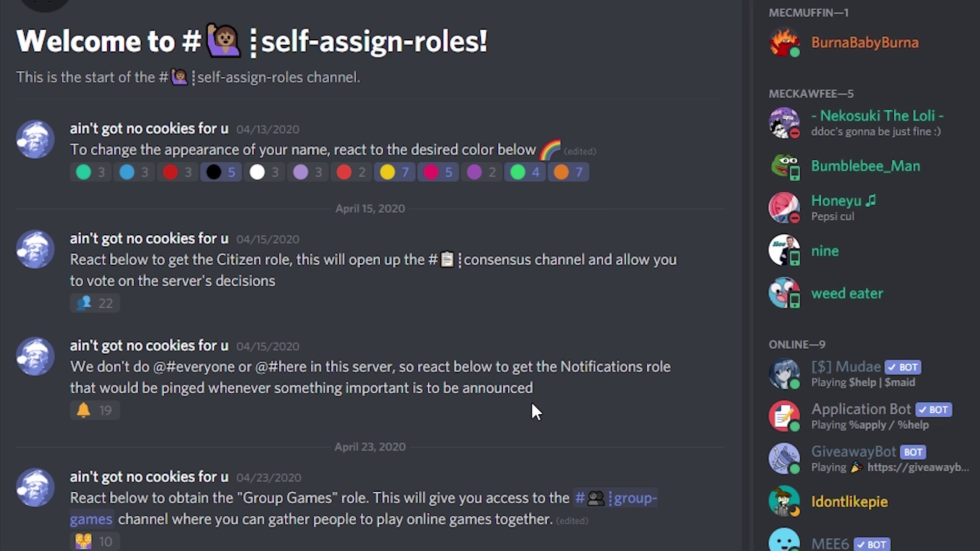
left_click(135, 172)
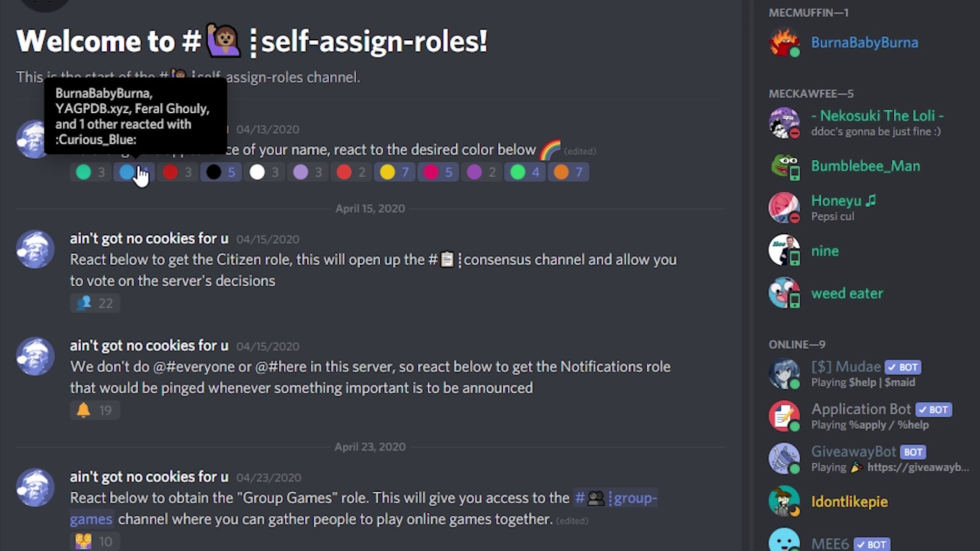
left_click(93, 180)
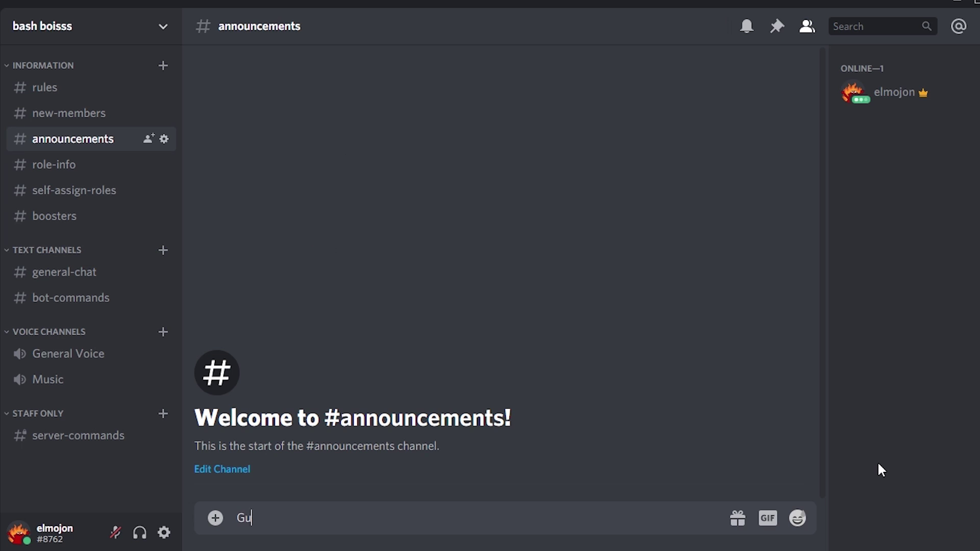
type("ys, we will be playing Kahoot tonight at 8PM EST. BE READYYYY!!! @Alerts")
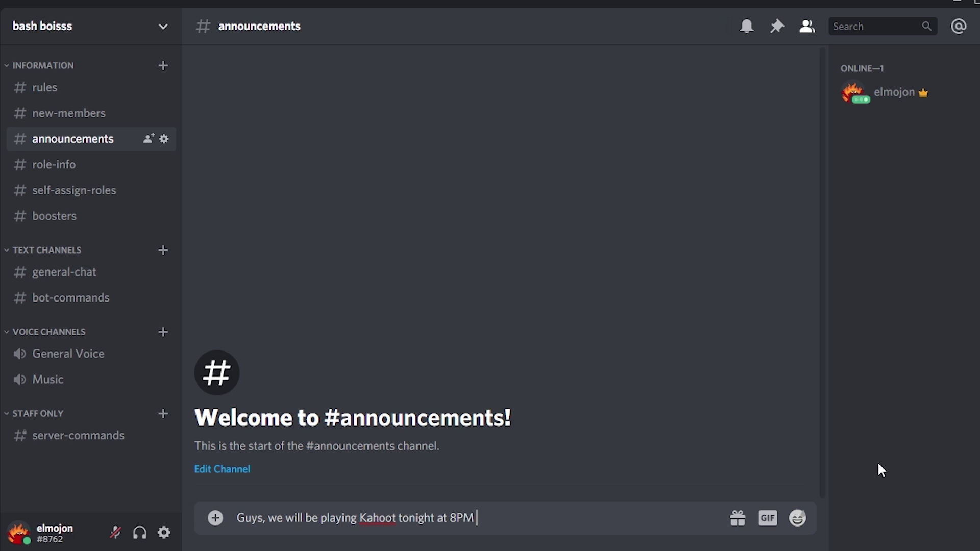
key("Tab")
key("Return")
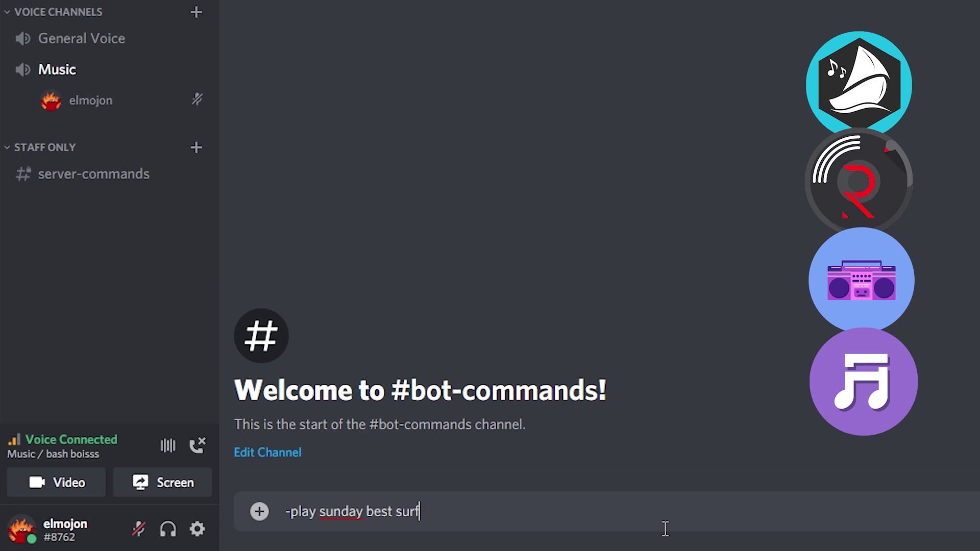
- Send the music bot's -play command for "sunday best surf" in the bot-commands channel
key("Return")
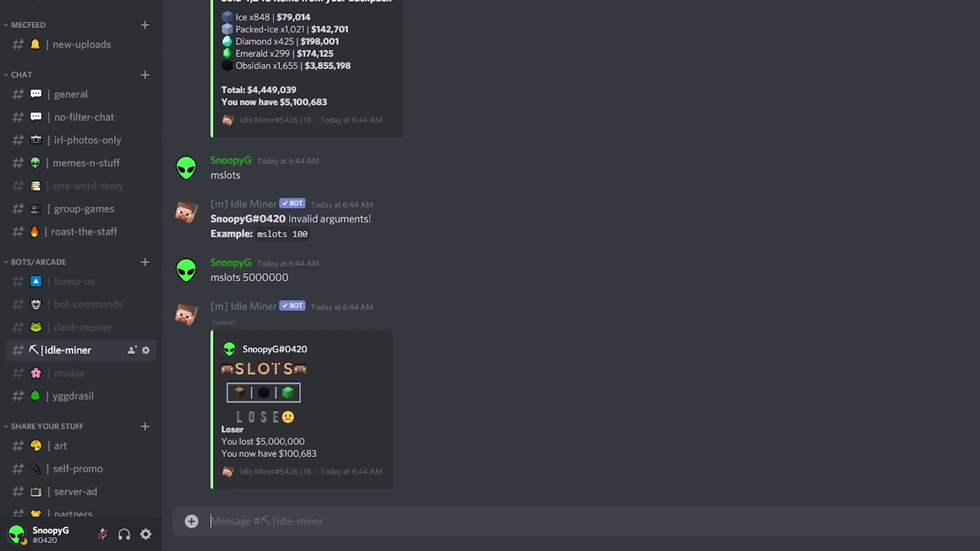
- Sell the backpack items with msell and bet the money with mslots 4000000 in the idle-miner channel
type("msl")
key("BackSpace")
key("BackSpace")
key("BackSpace")
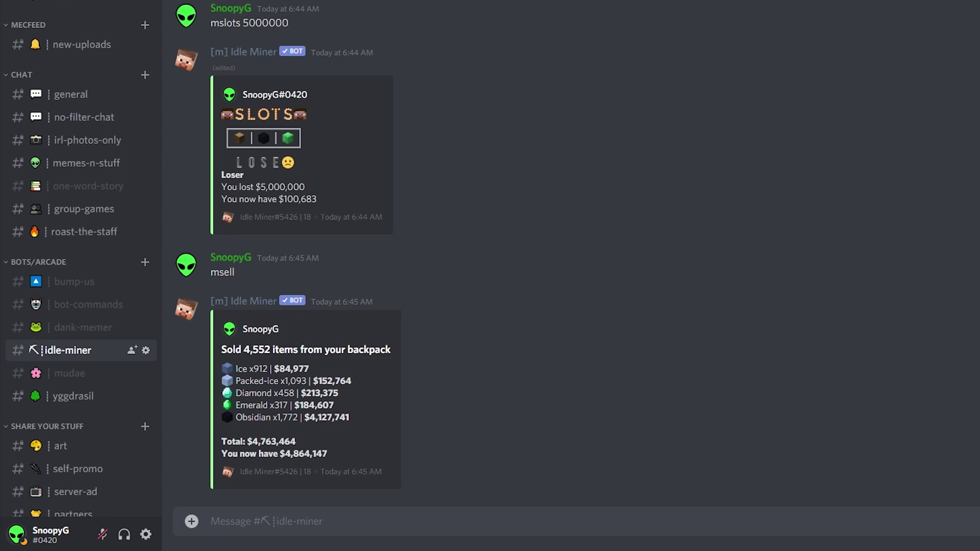
type("mslots 4000000")
key("Return")
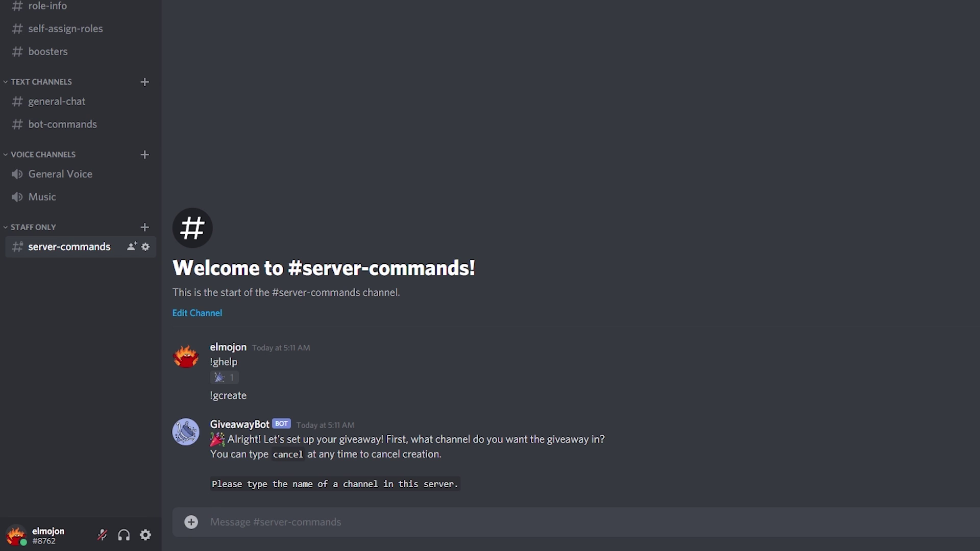
- Set up the giveaway in #general-chat with duration 1d, 1 winner and prize "Nothing", and open that channel
type("#gene")
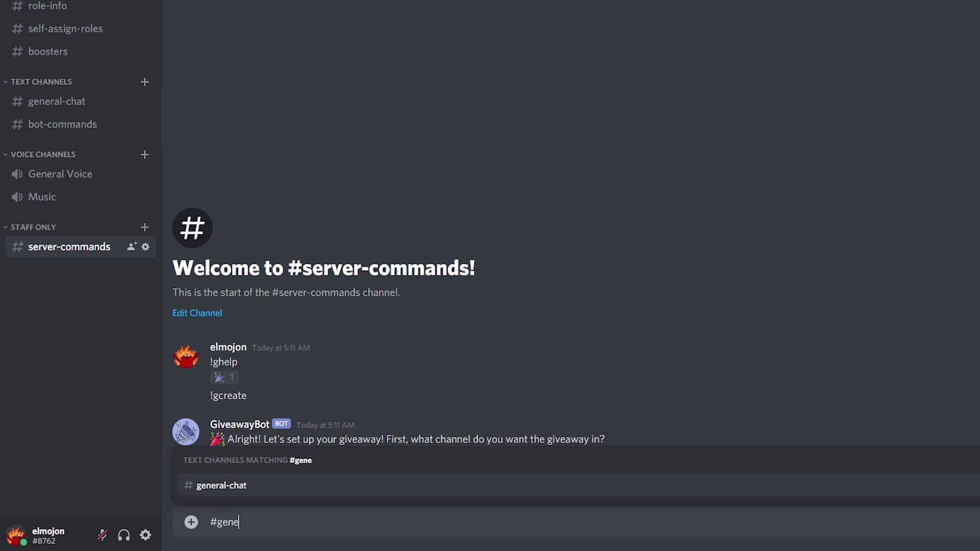
key("Return")
key("Return")
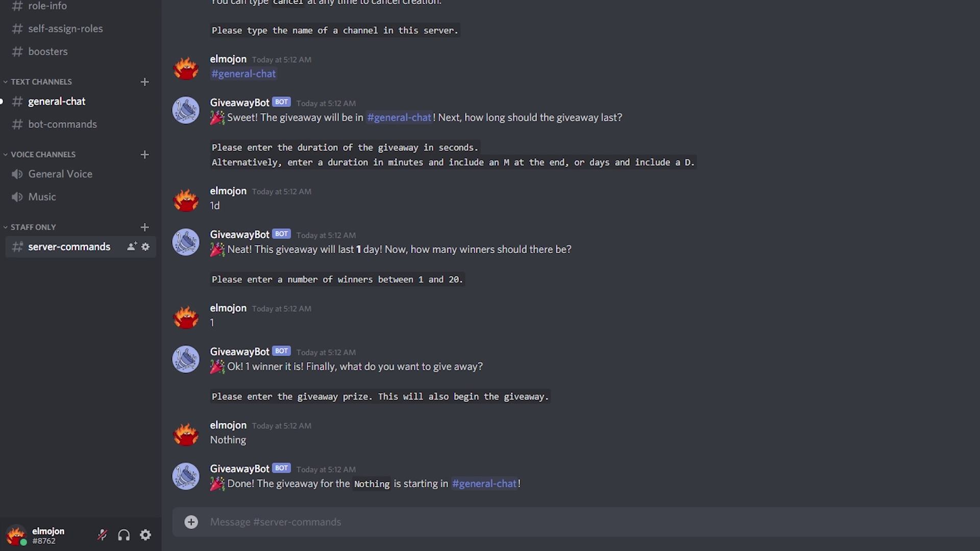
left_click(58, 104)
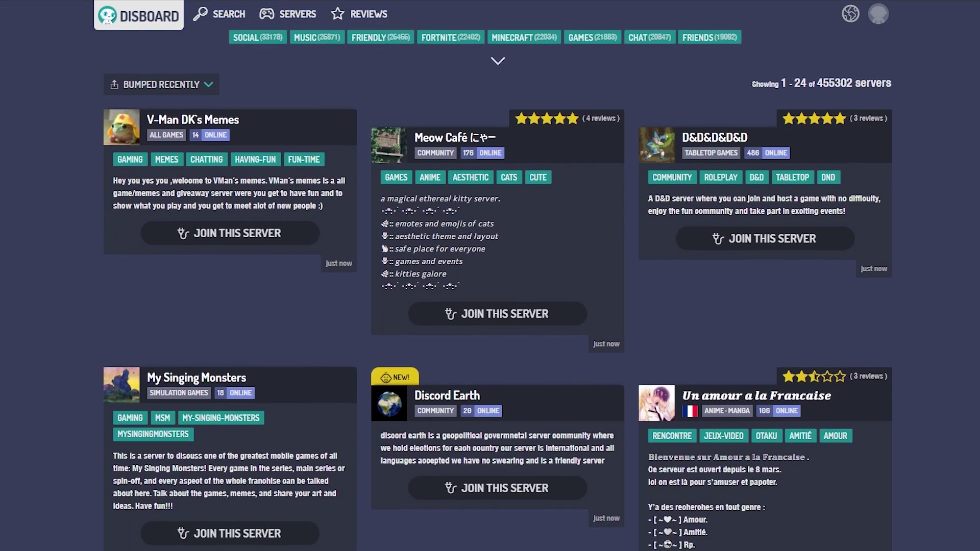
- Browse the recently bumped servers listed on the DISBOARD website
scroll(490, 275, "down", 7)
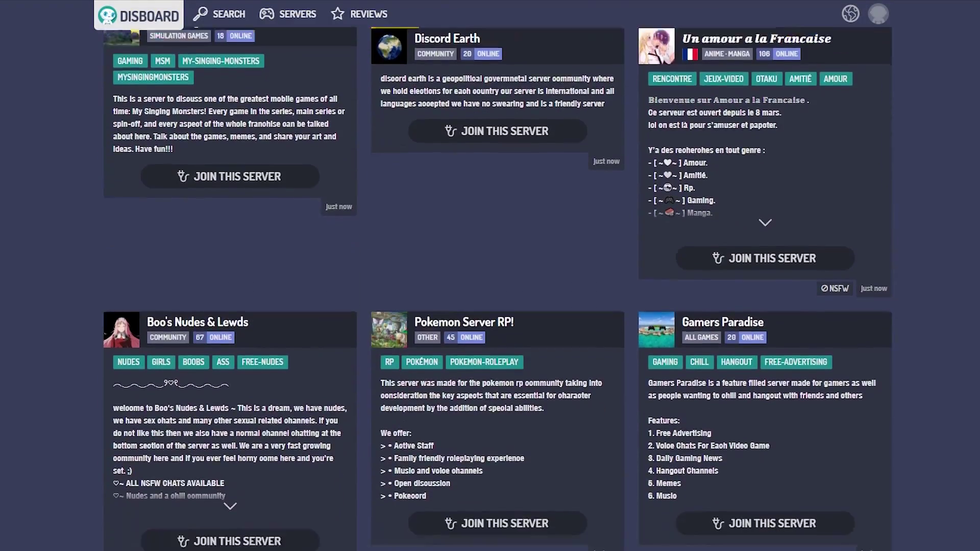
scroll(490, 276, "down", 7)
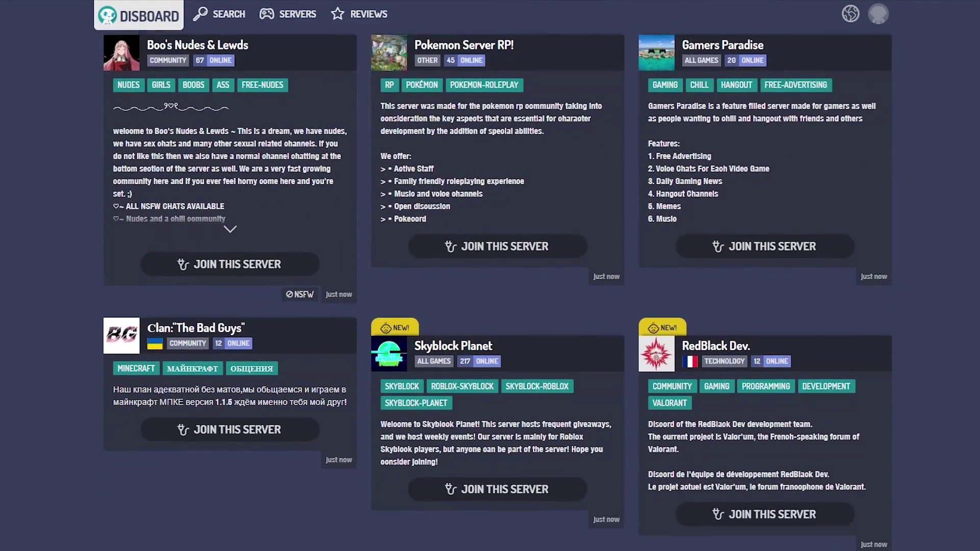
scroll(490, 276, "down", 6)
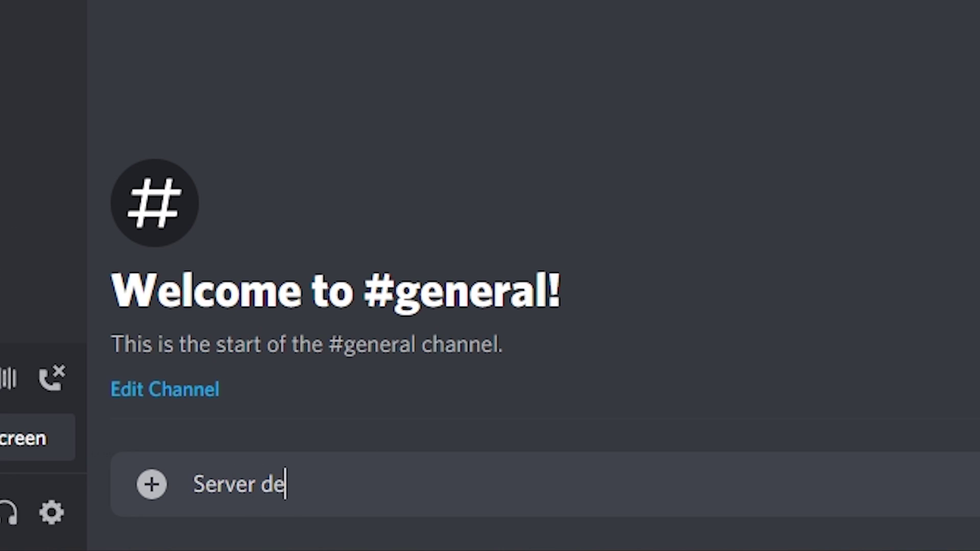
- Send the message "Server dead or what?" in Discord's #general channel
type("what?")
key("Return")
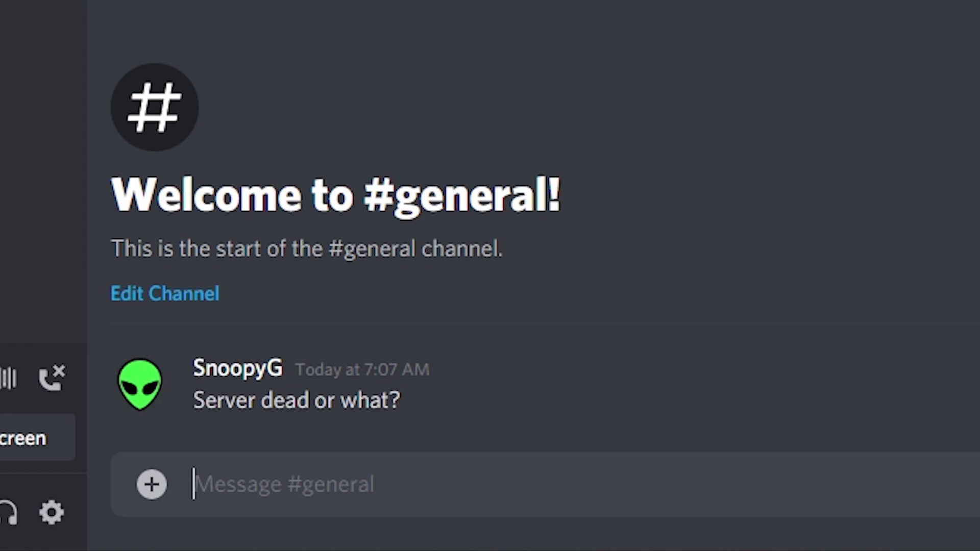